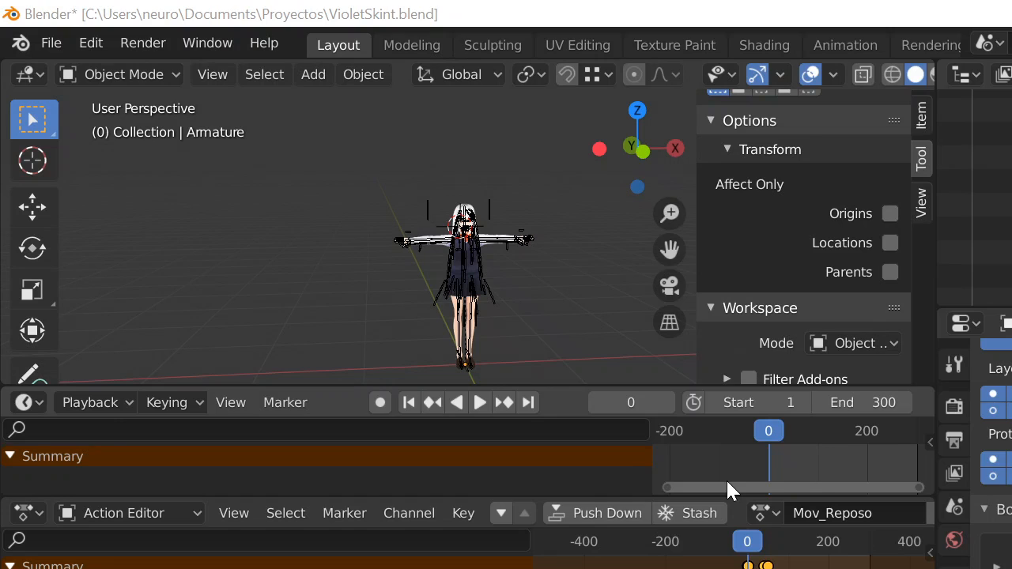
# Step: Switch to Unity to view the VioletSkint character in SampleScene, and return to Blender
pyautogui.hotkey('alt', 'Tab')
pyautogui.hotkey('alt', 'Tab')
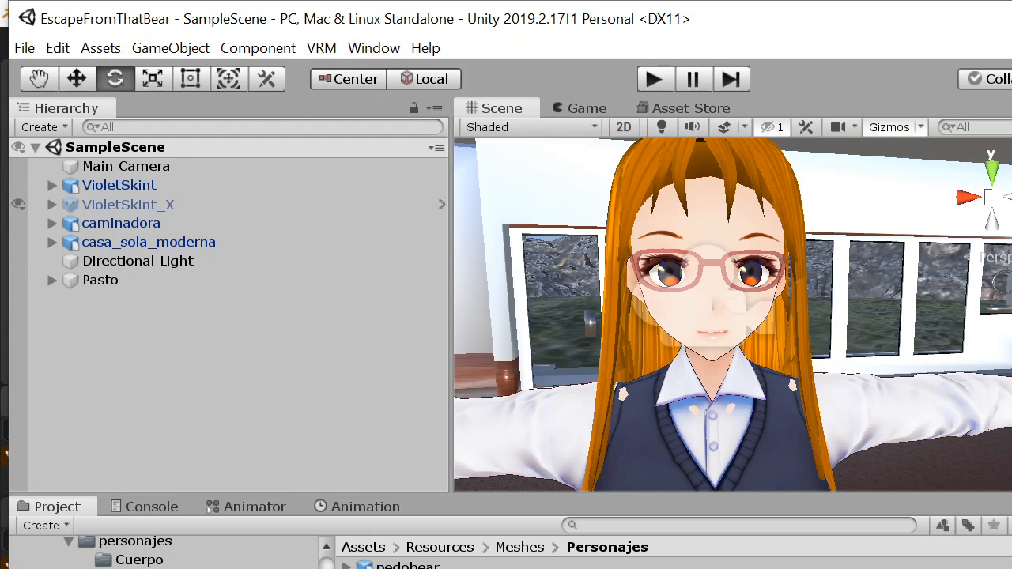
pyautogui.hotkey('alt', 'Tab')
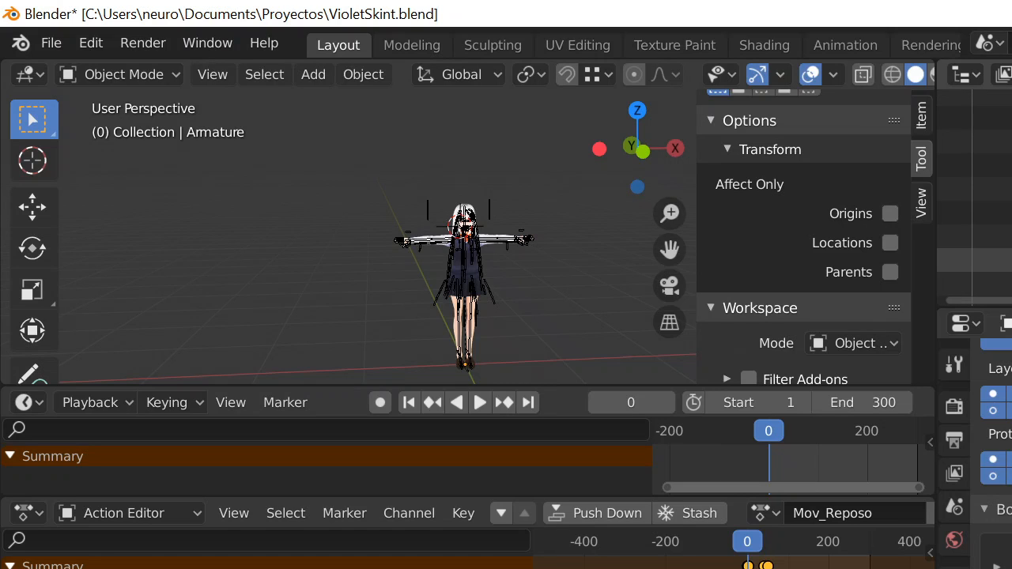
# Step: Examine the Arm_R location, rotation and scale keyframe channels of the Mov_Reposo action
pyautogui.scroll(7, 974, 255)
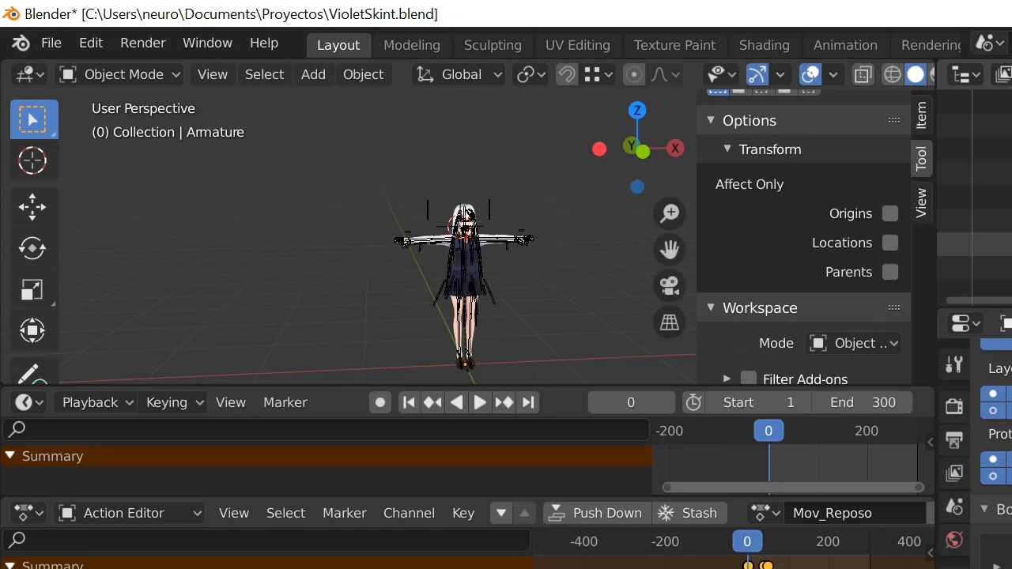
pyautogui.scroll(-3, 974, 254)
pyautogui.scroll(-3, 973, 248)
pyautogui.scroll(-2, 974, 252)
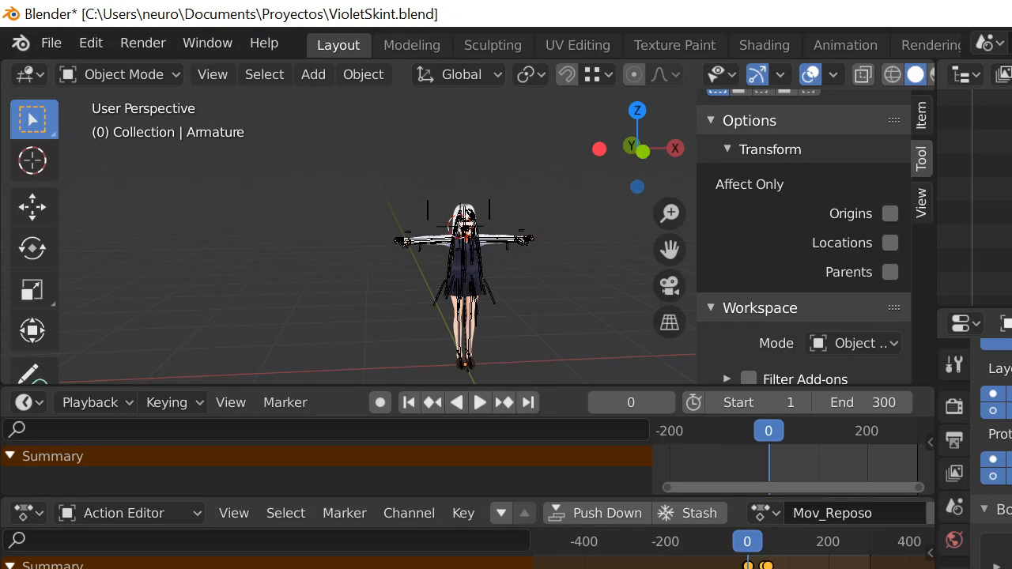
pyautogui.scroll(-3, 269, 561)
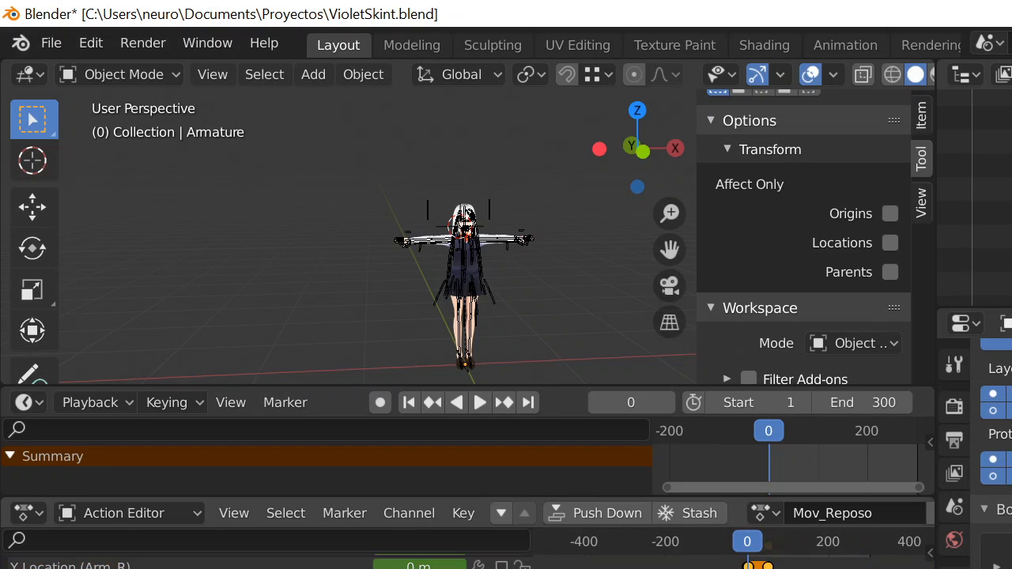
pyautogui.scroll(2, 269, 561)
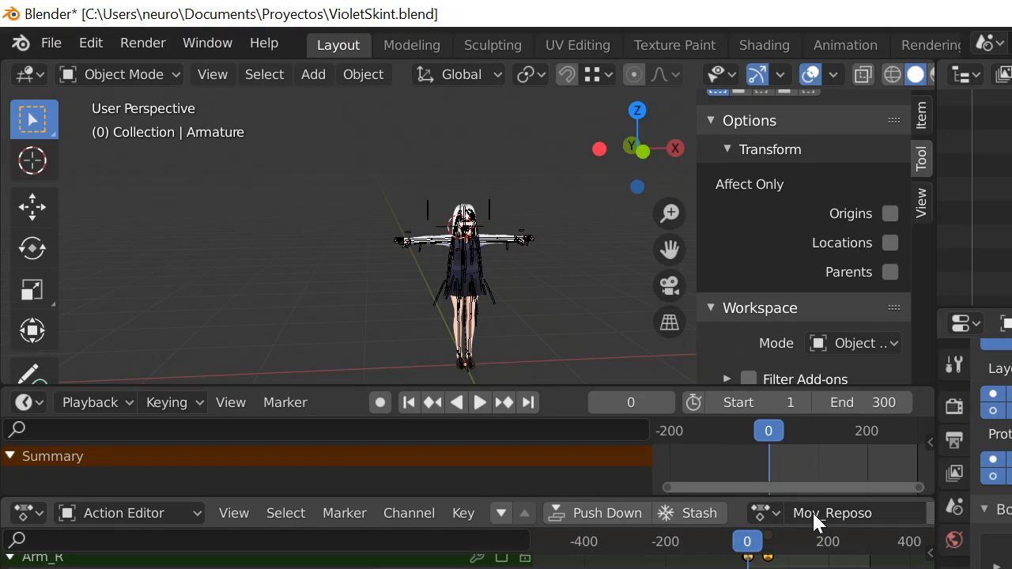
pyautogui.hotkey('alt', 'Tab')
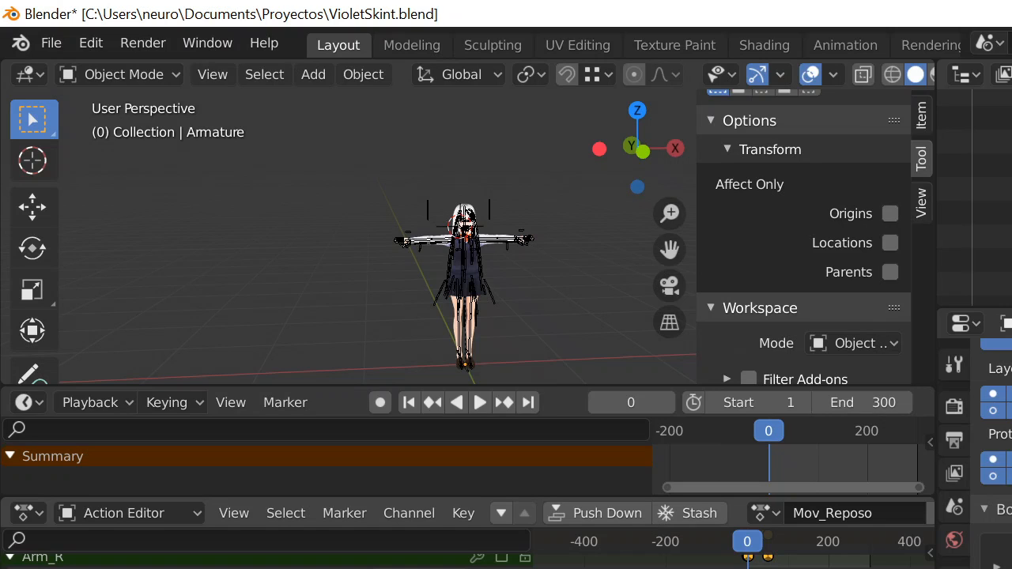
pyautogui.scroll(-1, 269, 561)
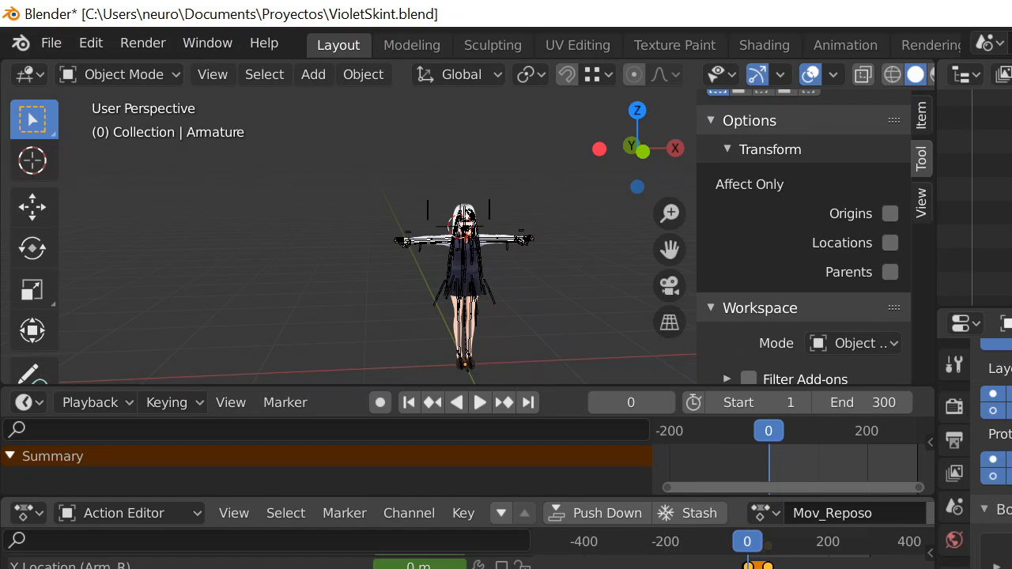
pyautogui.scroll(-1, 269, 560)
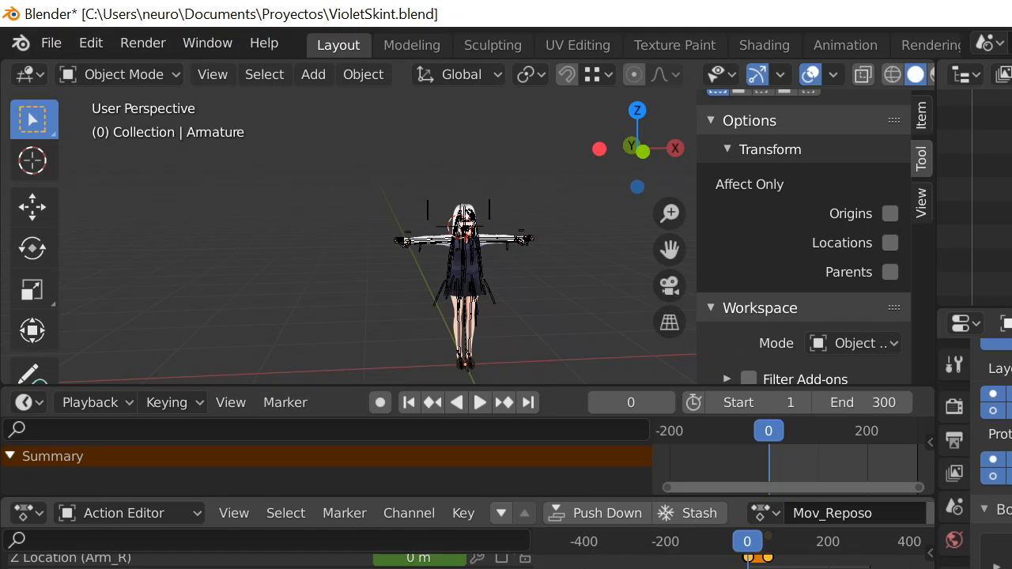
pyautogui.scroll(-3, 269, 560)
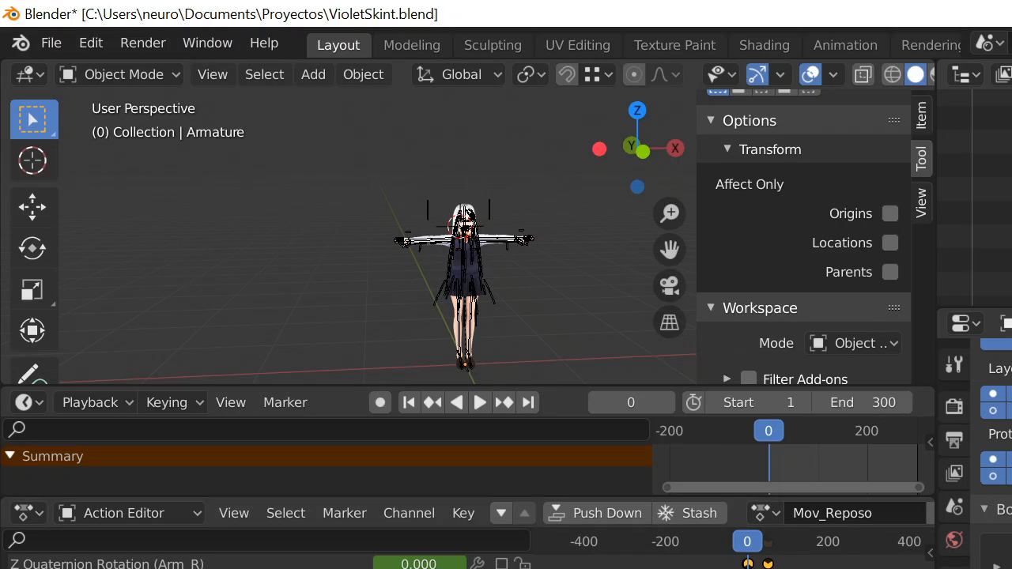
pyautogui.scroll(4, 357, 561)
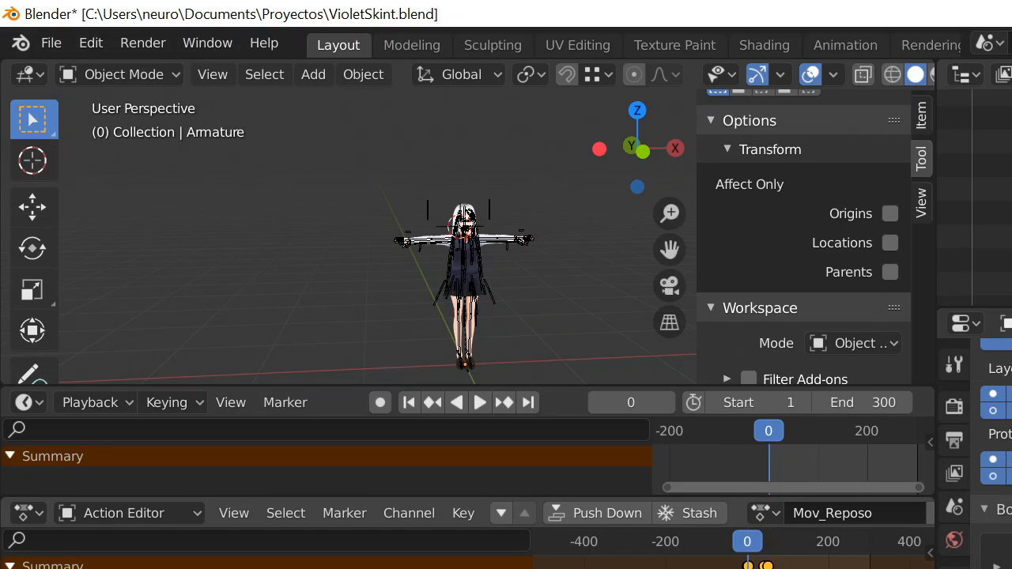
pyautogui.scroll(-4, 357, 561)
pyautogui.scroll(2, 357, 562)
pyautogui.scroll(2, 357, 561)
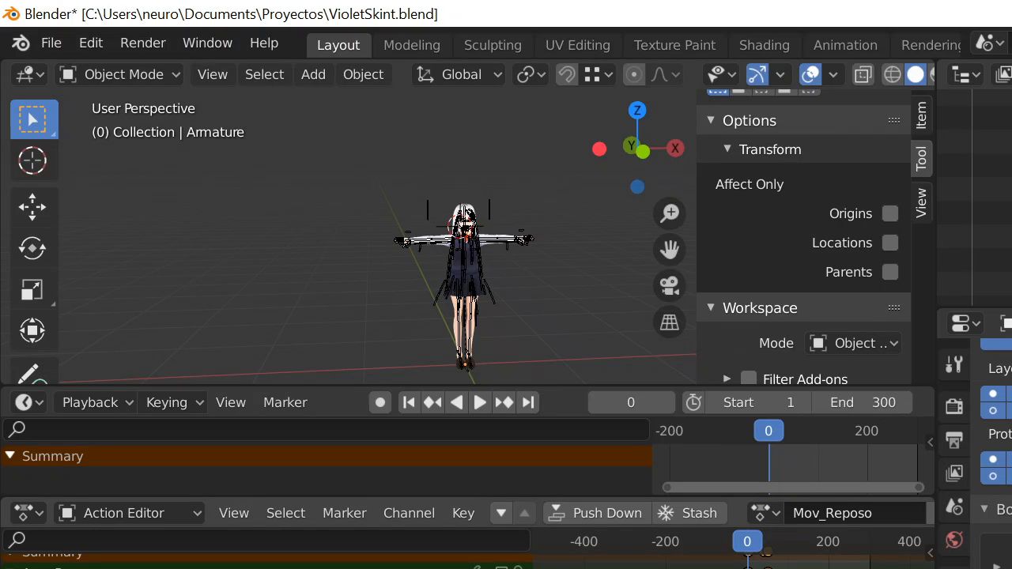
pyautogui.scroll(-3, 357, 561)
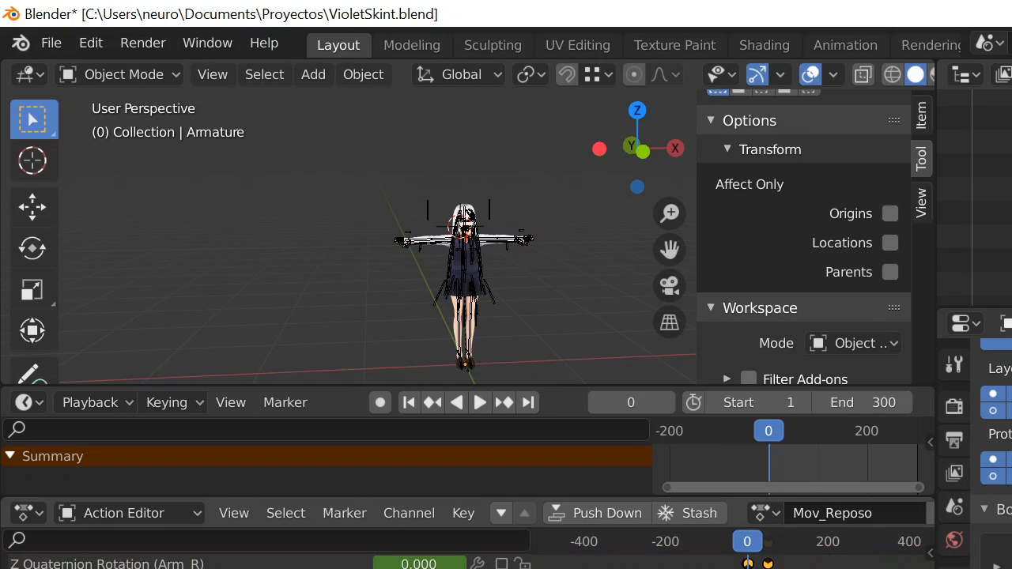
pyautogui.scroll(-5, 357, 561)
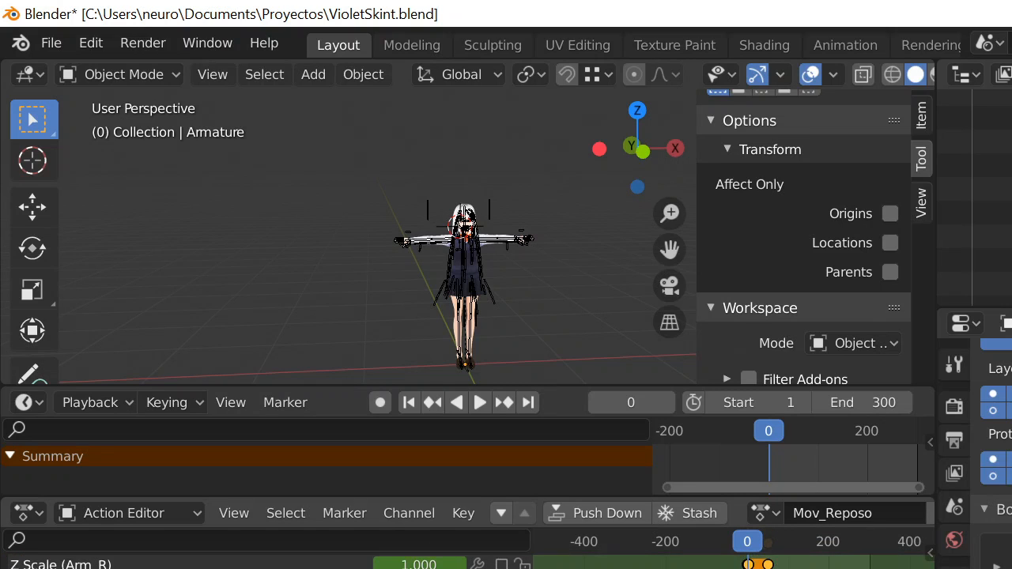
pyautogui.scroll(6, 358, 562)
pyautogui.scroll(5, 358, 562)
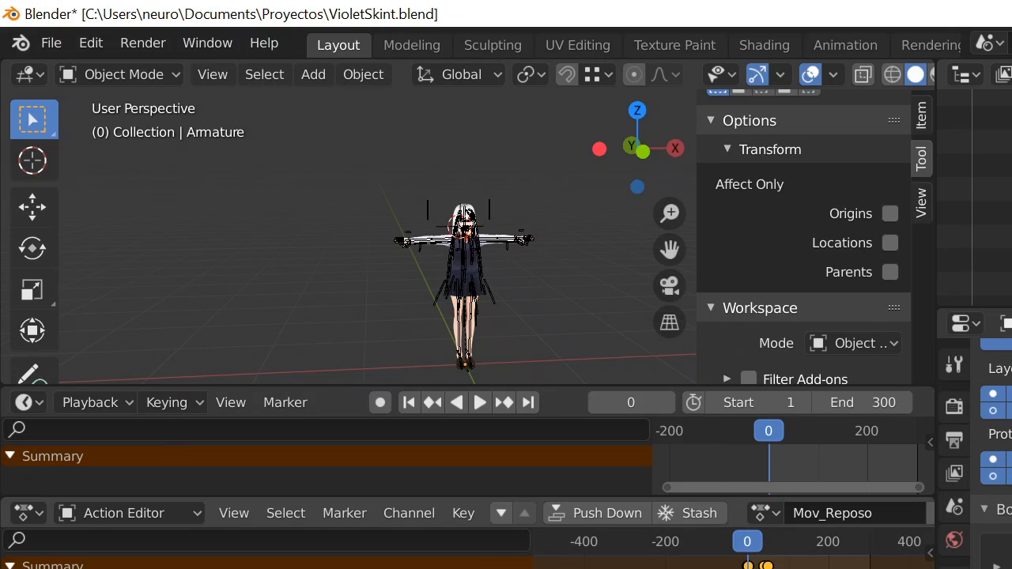
pyautogui.scroll(-2, 357, 561)
pyautogui.scroll(2, 358, 561)
pyautogui.scroll(-6, 357, 561)
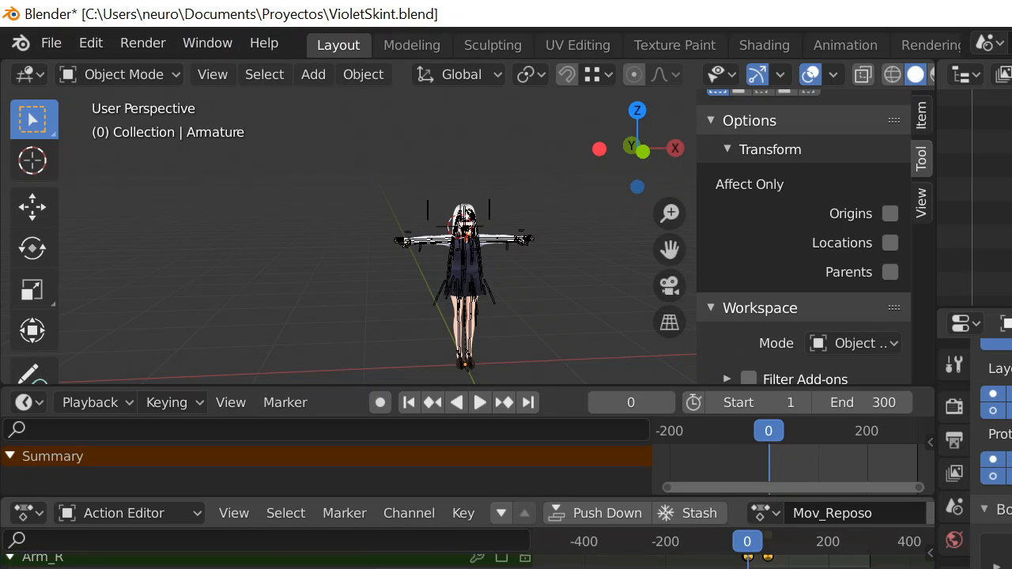
pyautogui.scroll(6, 357, 562)
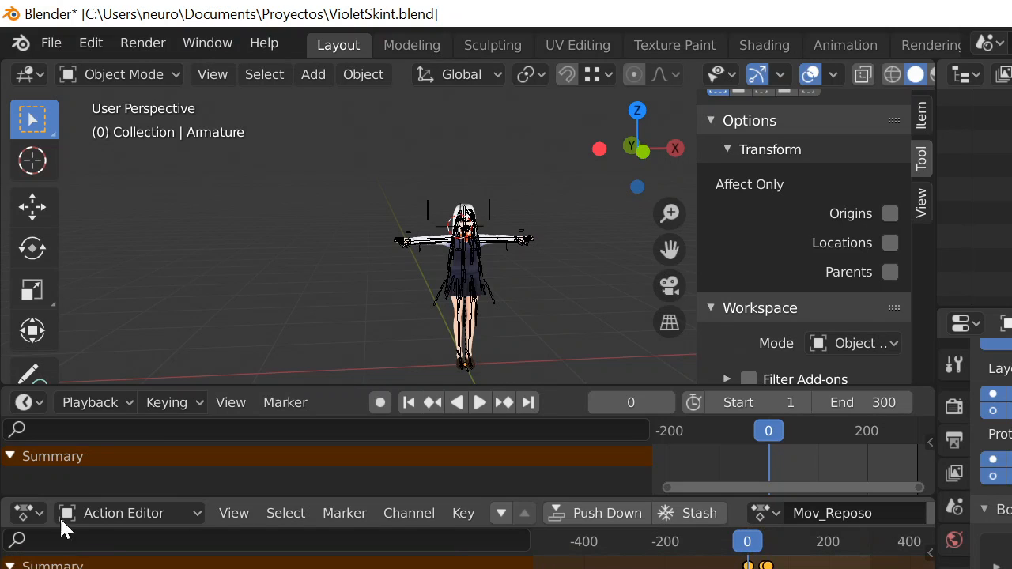
# Step: Save the Blender file and export the character as FBX over VioletSkint.fbx in the Personajes folder
pyautogui.click(51, 43)
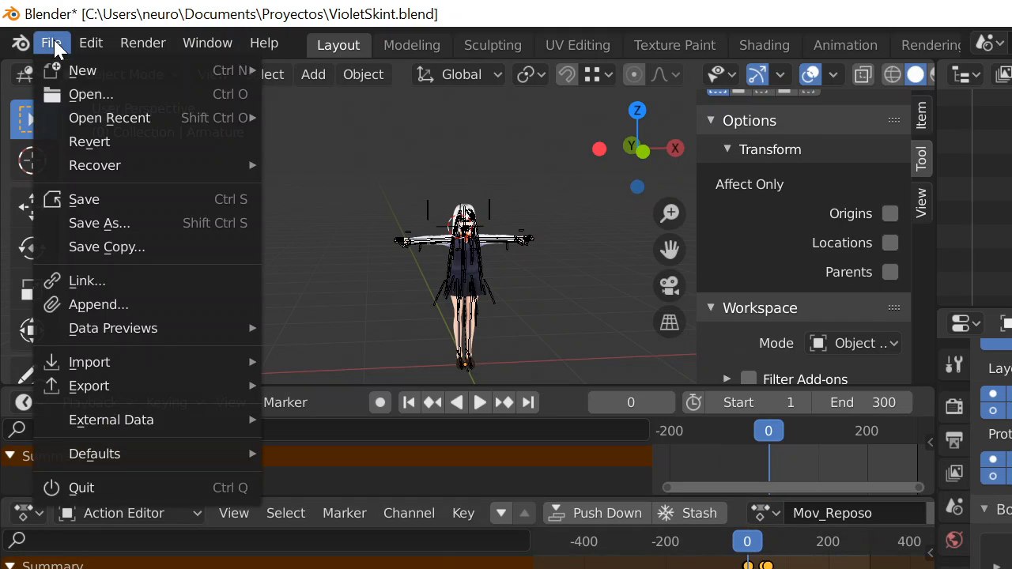
pyautogui.click(102, 198)
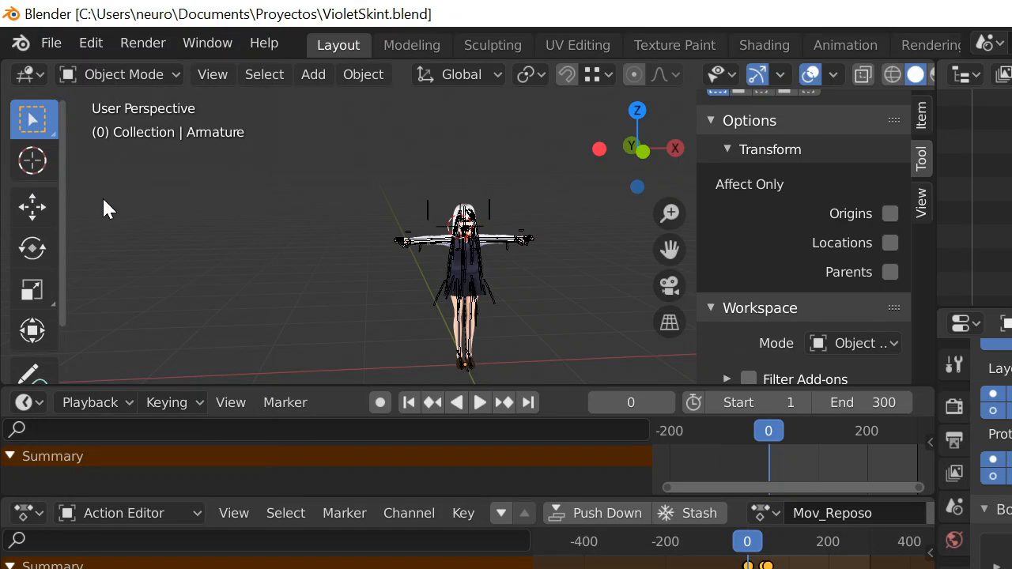
pyautogui.click(52, 46)
pyautogui.moveTo(164, 391)
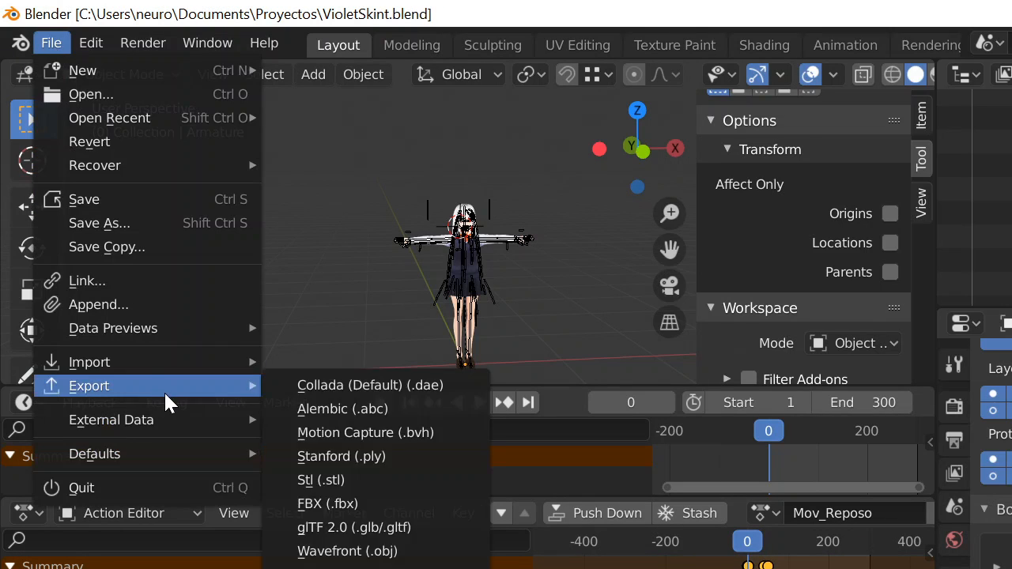
pyautogui.click(360, 521)
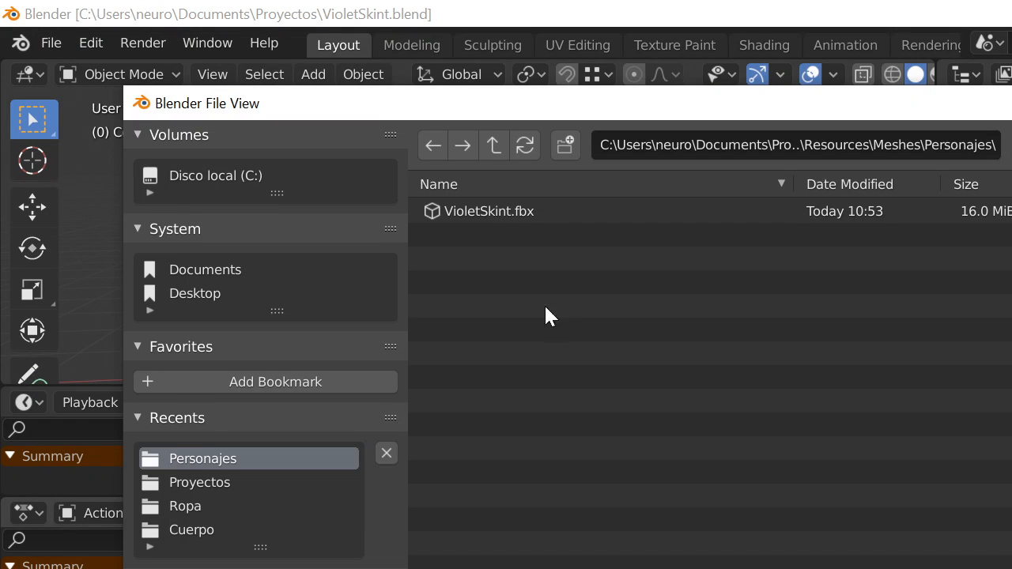
pyautogui.click(477, 211)
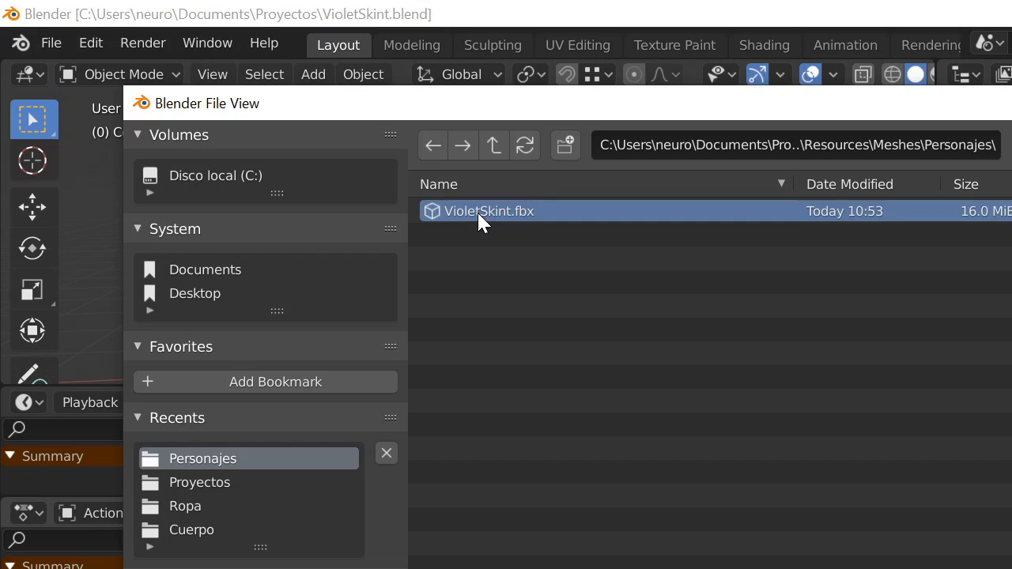
pyautogui.press('Return')
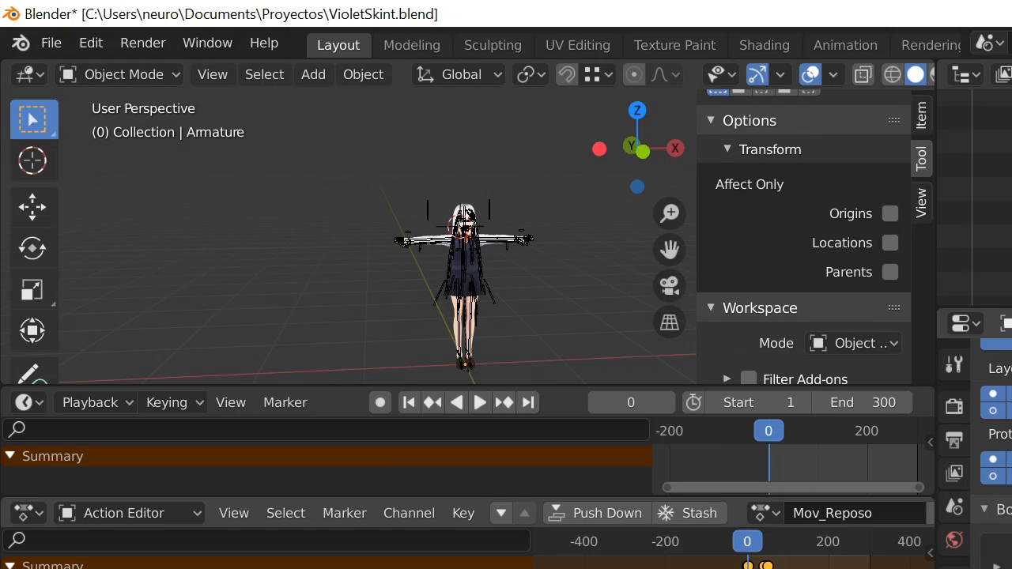
# Step: Switch to Unity to check the exported VioletSkint character in the scene, and return to Blender
pyautogui.click(469, 510)
pyautogui.hotkey('alt', 'Tab')
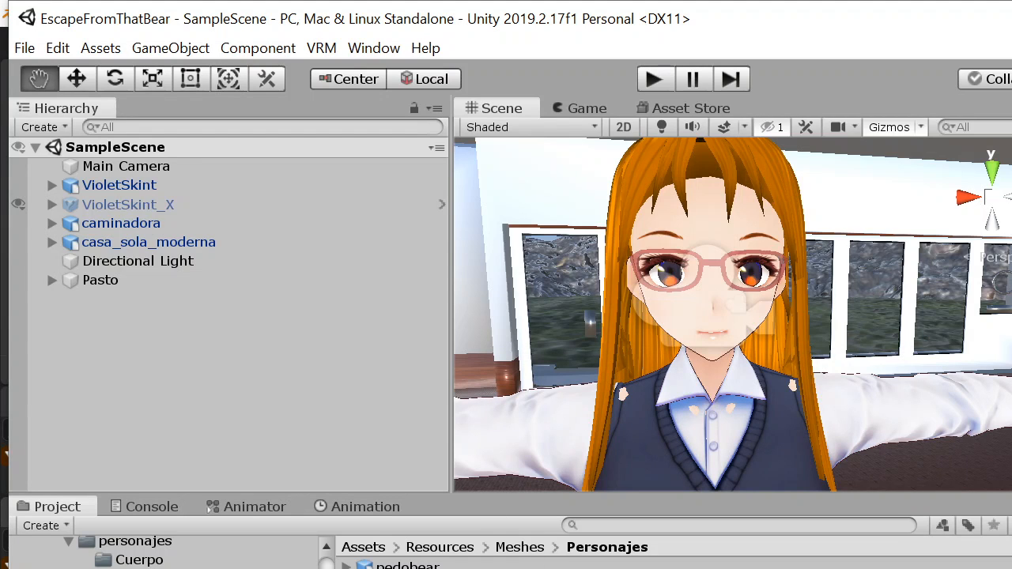
pyautogui.press('e')
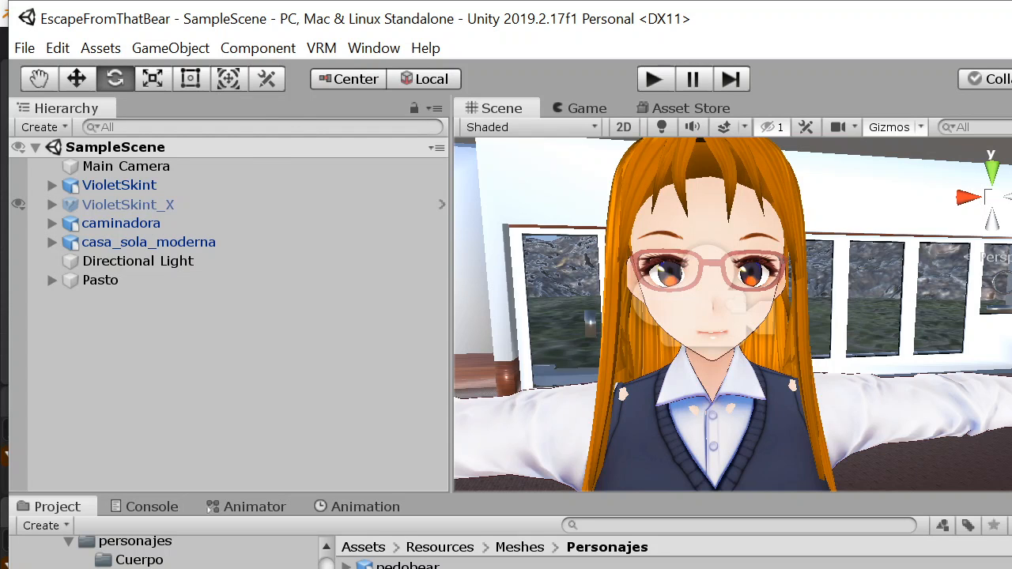
pyautogui.hotkey('alt', 'Tab')
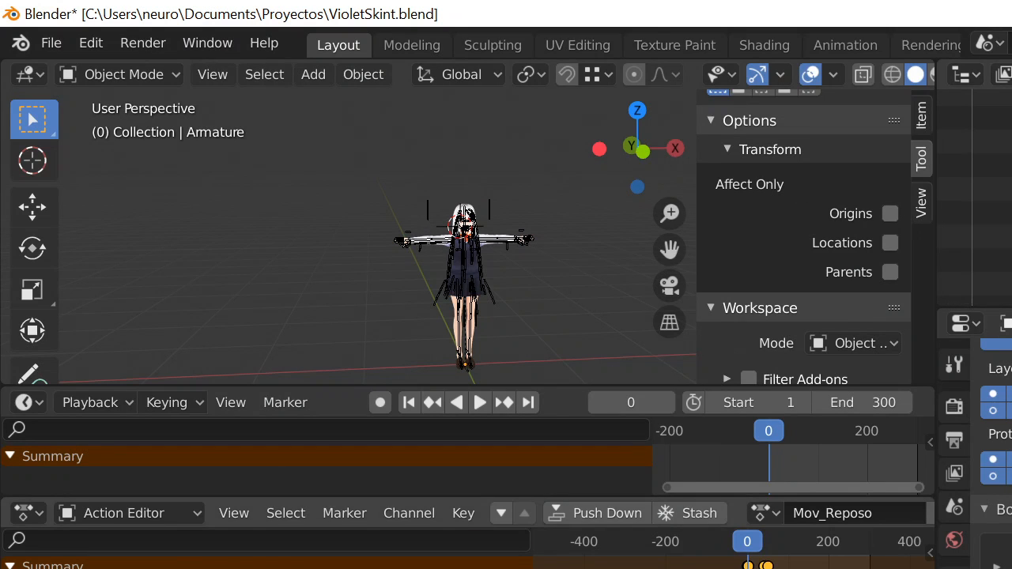
# Step: Review the Mov_Reposo keyframe channels from Arm_R down to Movedor_Pie_Izquierdo
pyautogui.scroll(-4, 143, 562)
pyautogui.scroll(-5, 144, 562)
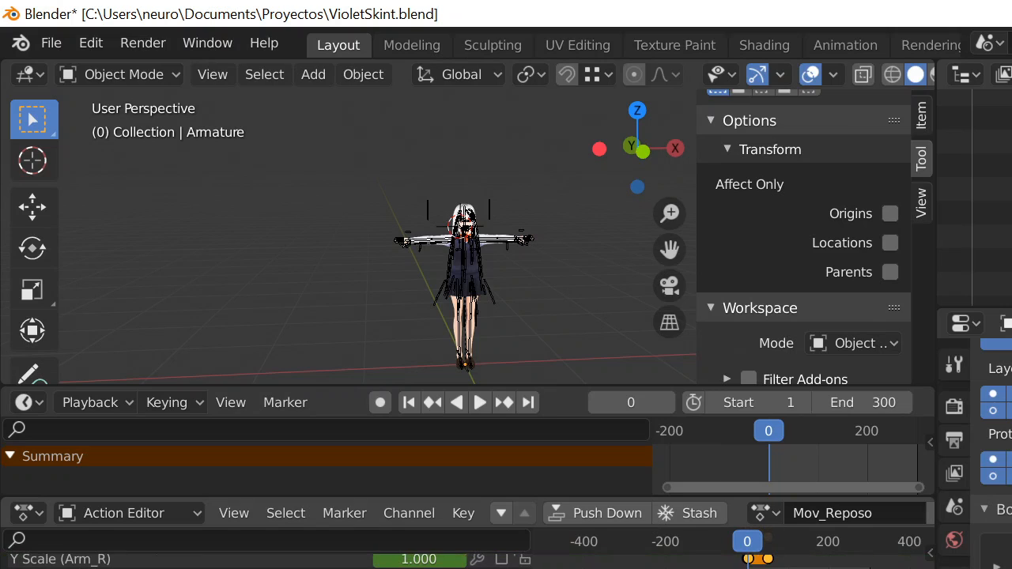
pyautogui.scroll(3, 143, 563)
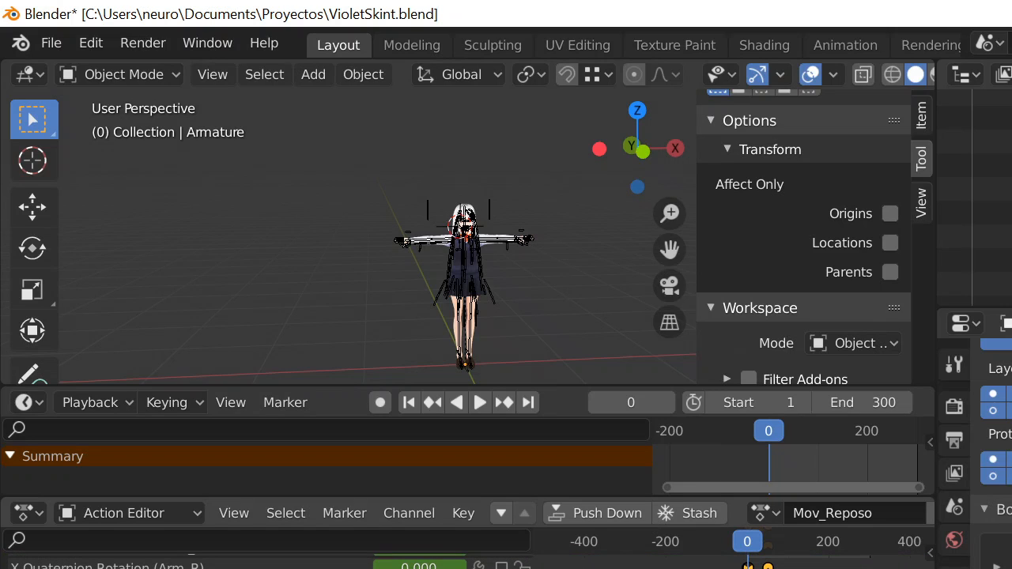
pyautogui.scroll(2, 126, 562)
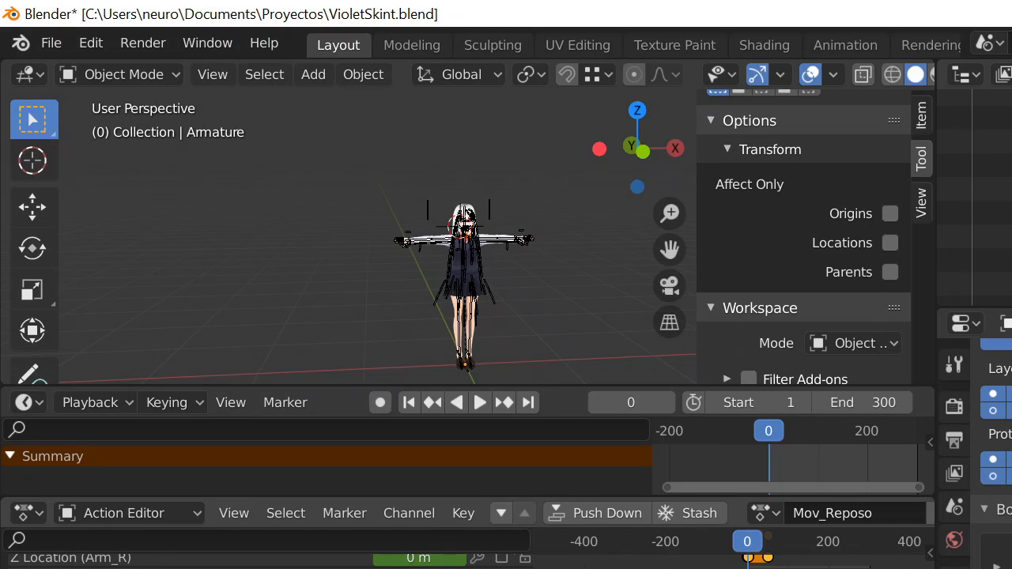
pyautogui.scroll(-2, 269, 562)
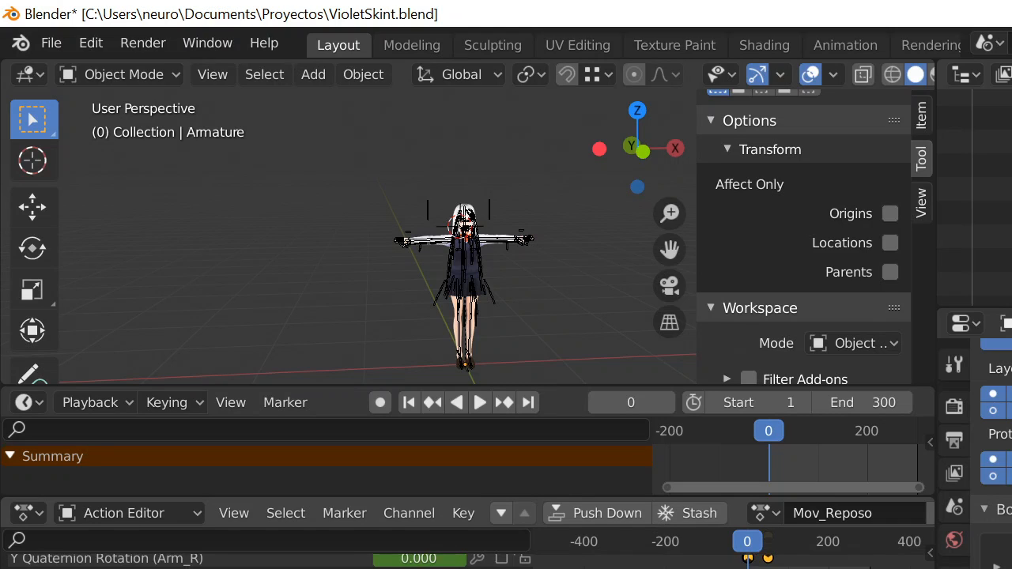
pyautogui.scroll(3, 268, 561)
pyautogui.scroll(-2, 269, 561)
pyautogui.scroll(3, 269, 561)
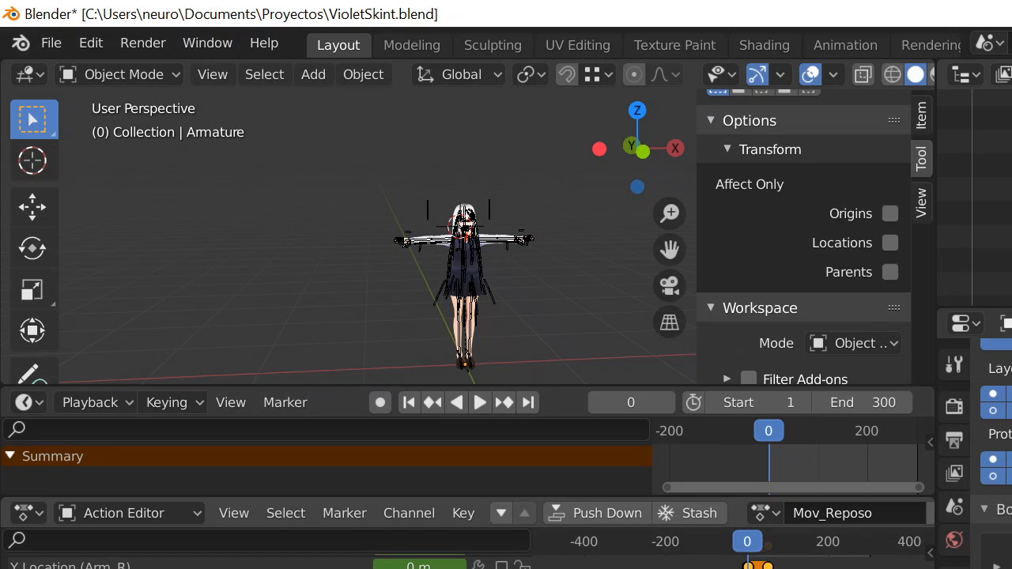
pyautogui.scroll(-3, 269, 562)
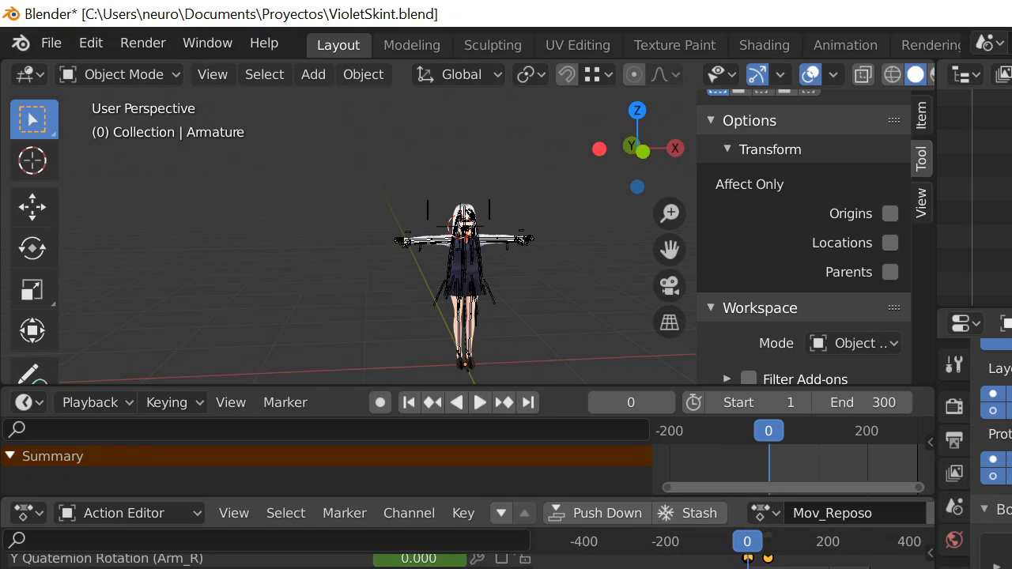
pyautogui.scroll(4, 269, 561)
pyautogui.scroll(-3, 269, 561)
pyautogui.scroll(3, 269, 562)
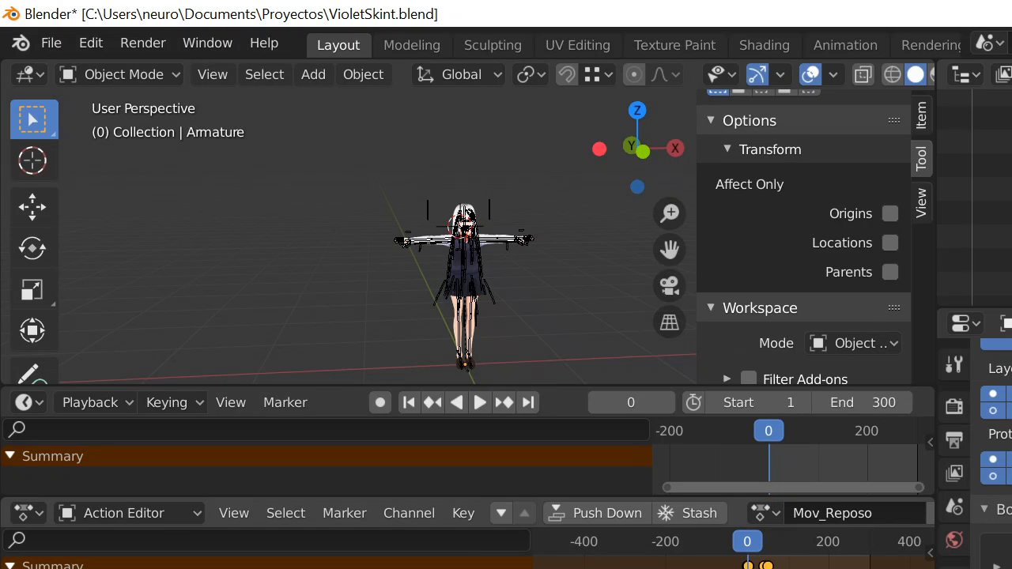
pyautogui.scroll(-2, 269, 561)
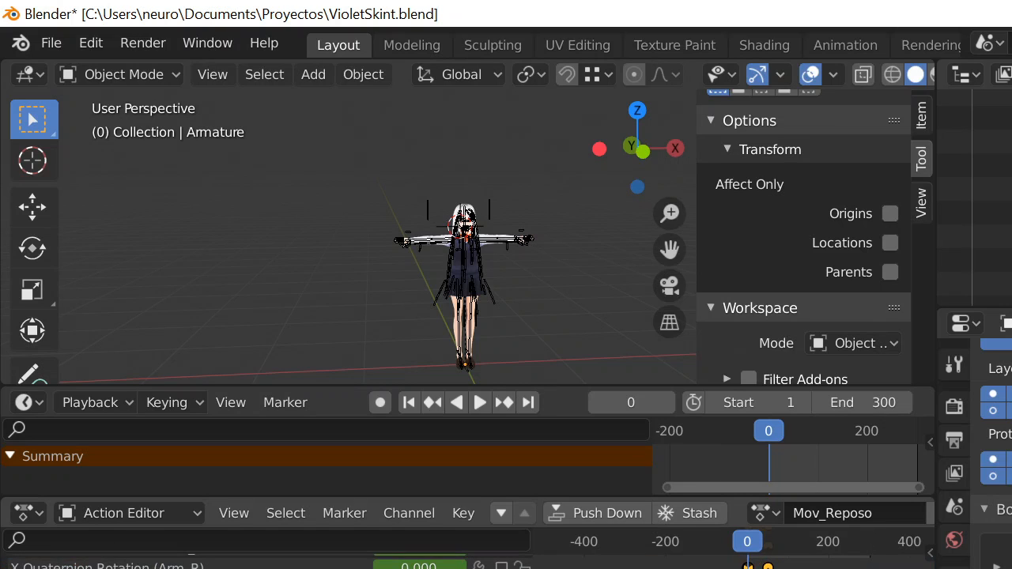
pyautogui.scroll(-3, 269, 561)
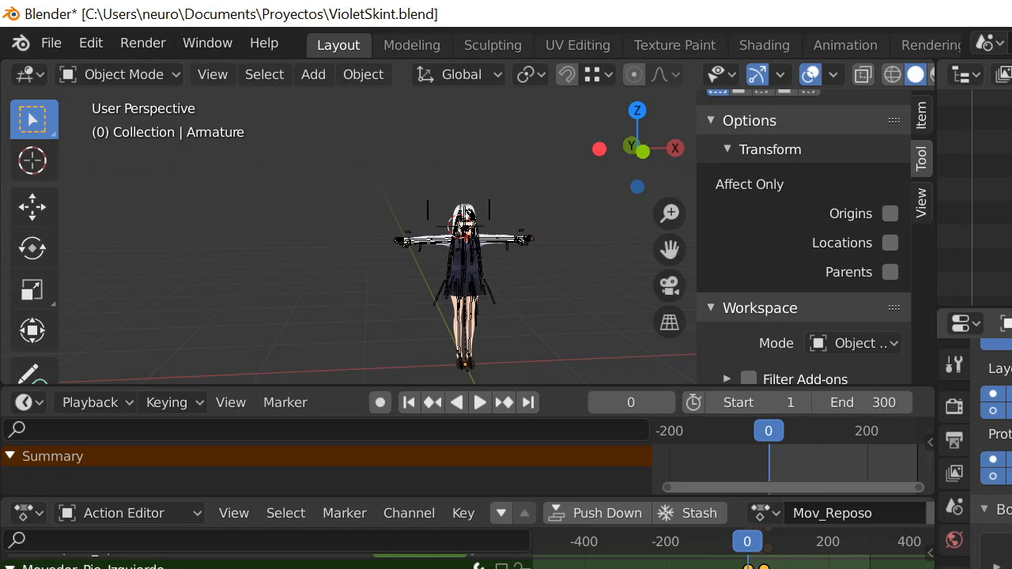
pyautogui.hotkey('alt', 'Tab')
pyautogui.hotkey('alt', 'Tab')
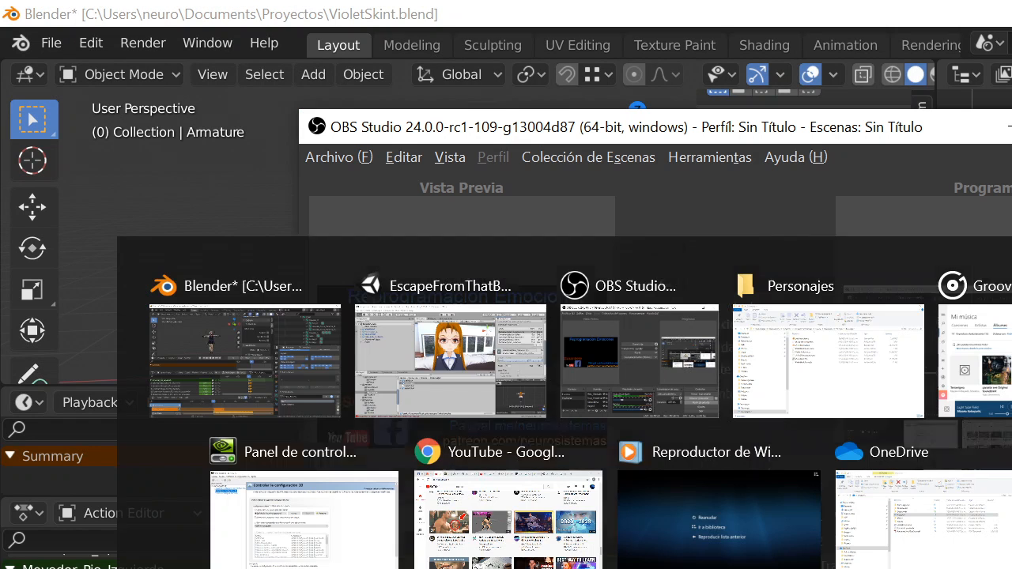